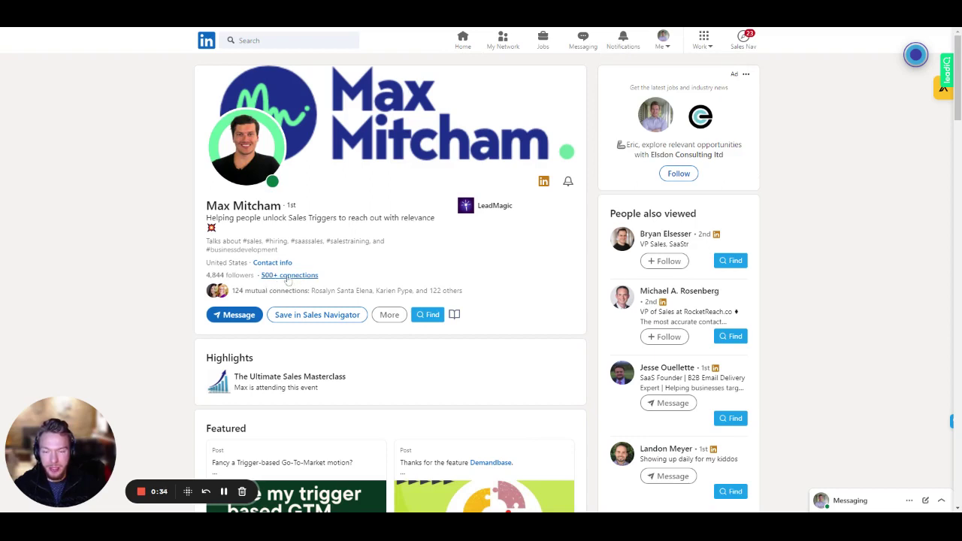
List the competitor's 500+ connections as people search results and scroll through them.
left_click(289, 276)
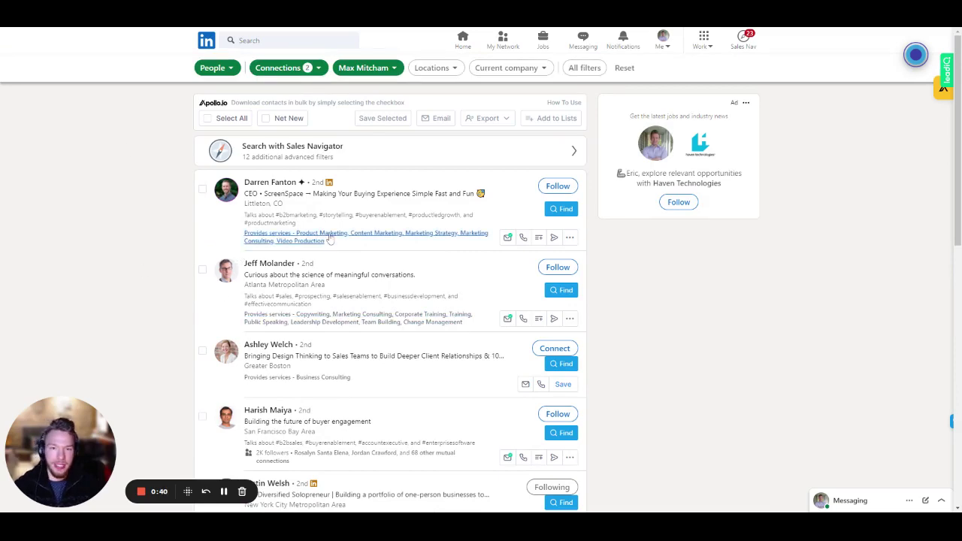
scroll(225, 278, "down", 3)
scroll(263, 248, "down", 4)
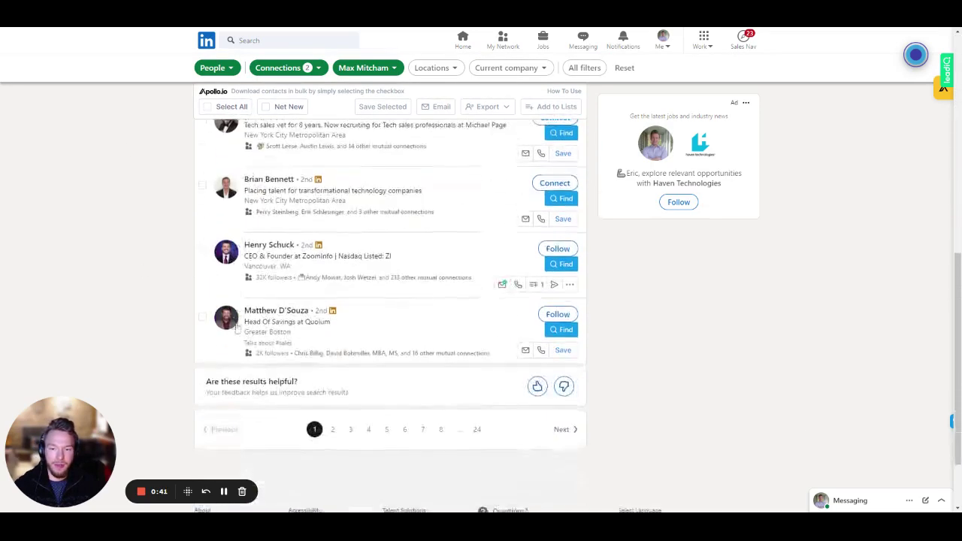
scroll(300, 225, "up", 3)
scroll(342, 197, "up", 4)
scroll(351, 207, "up", 2)
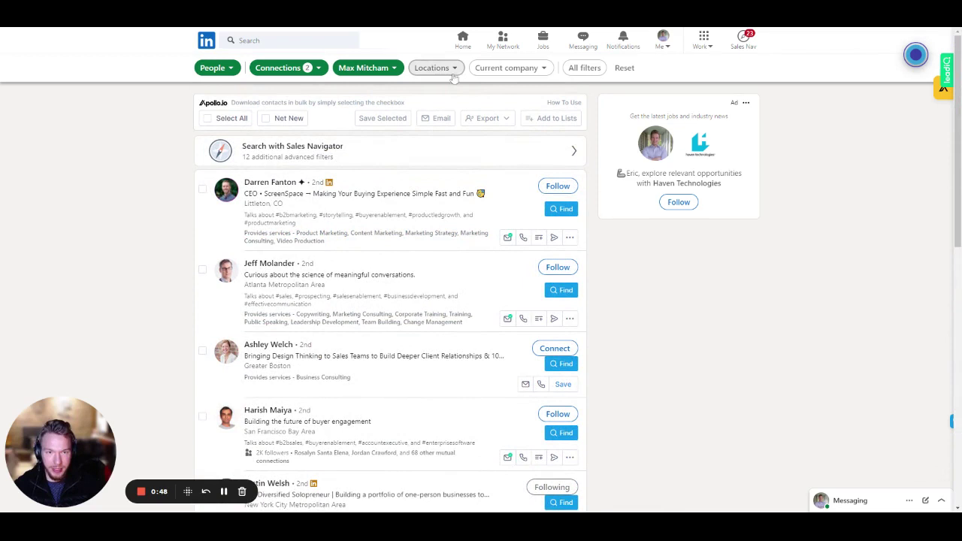
In All filters, set the Title keyword to CEO, narrowing the connections to 56 people.
left_click(583, 69)
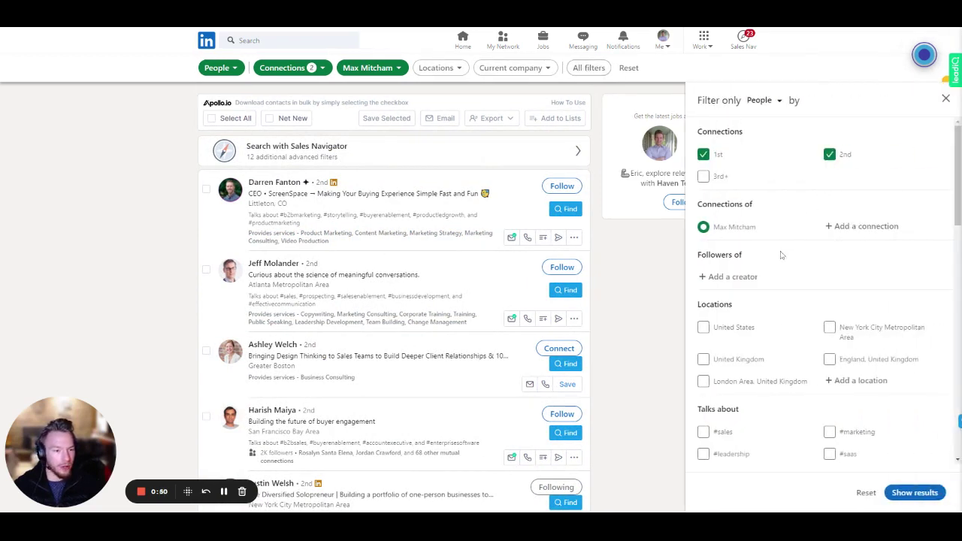
scroll(744, 300, "down", 2)
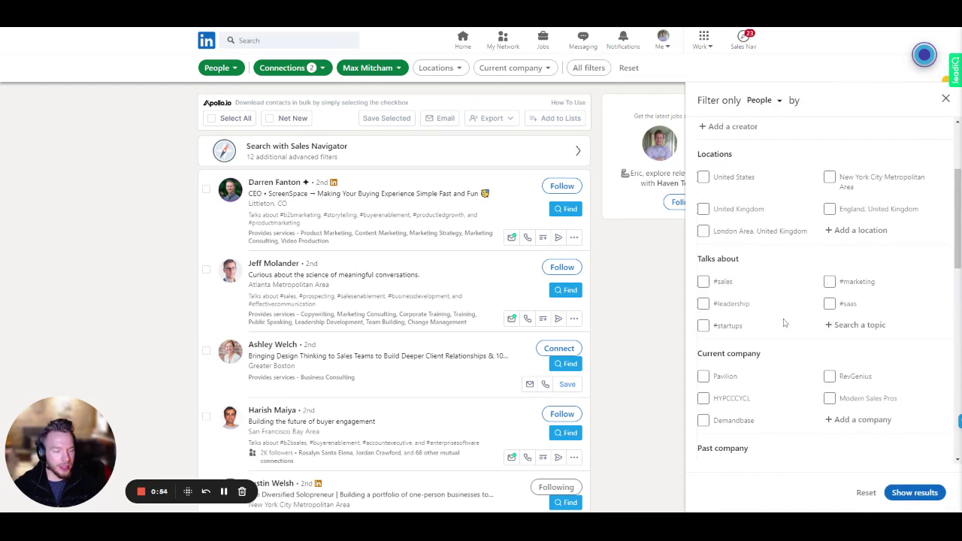
scroll(784, 321, "down", 1)
scroll(784, 321, "down", 1)
scroll(751, 291, "down", 2)
scroll(759, 293, "down", 1)
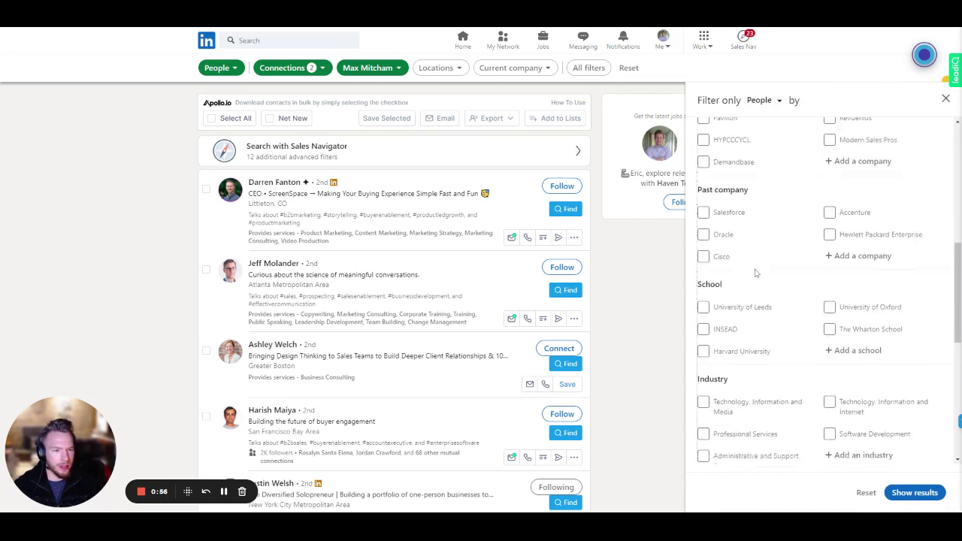
scroll(764, 285, "down", 2)
scroll(764, 316, "down", 1)
scroll(764, 331, "down", 2)
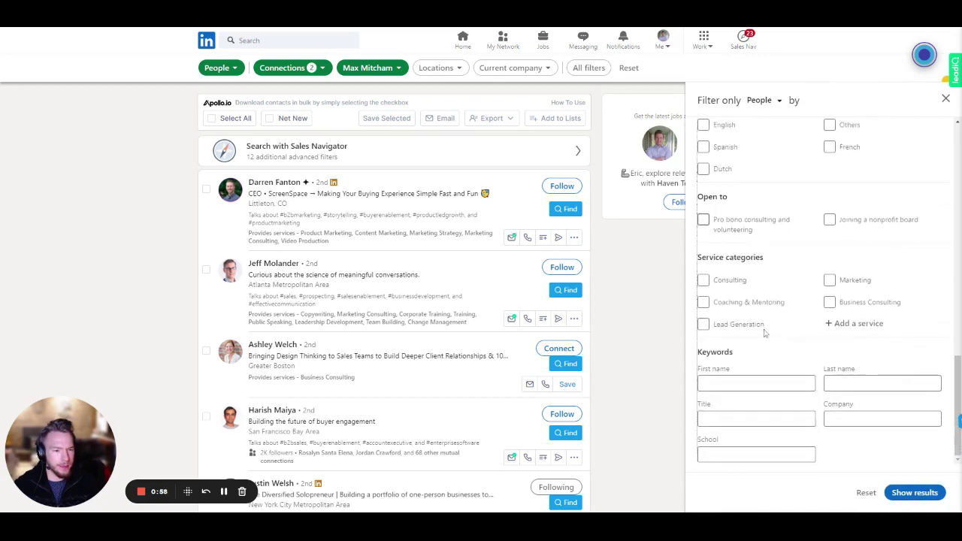
left_click(752, 419)
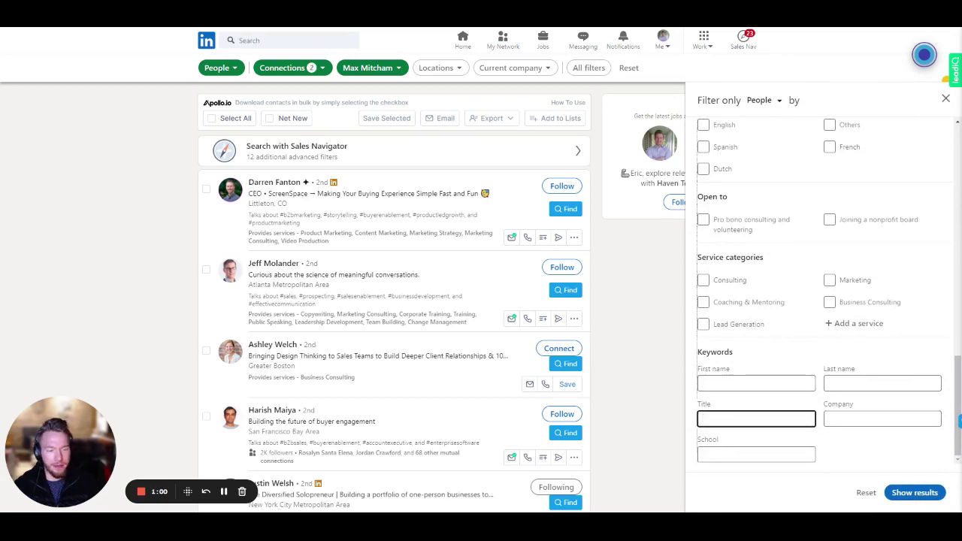
type("CEO")
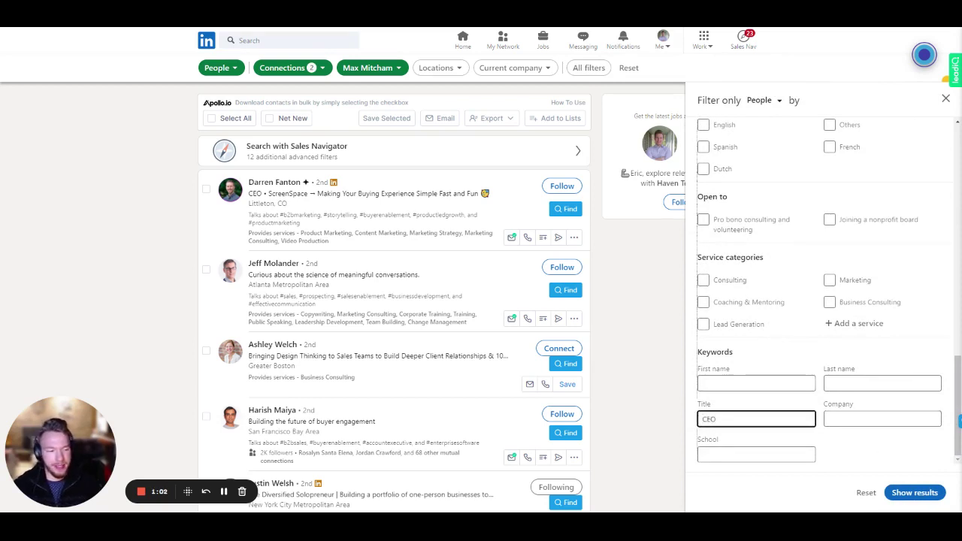
left_click(915, 492)
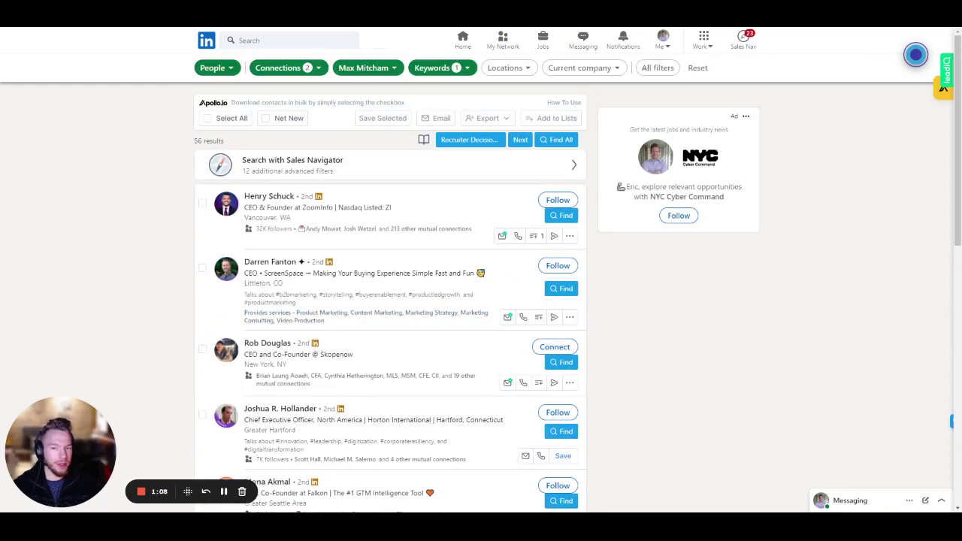
scroll(195, 260, "down", 2)
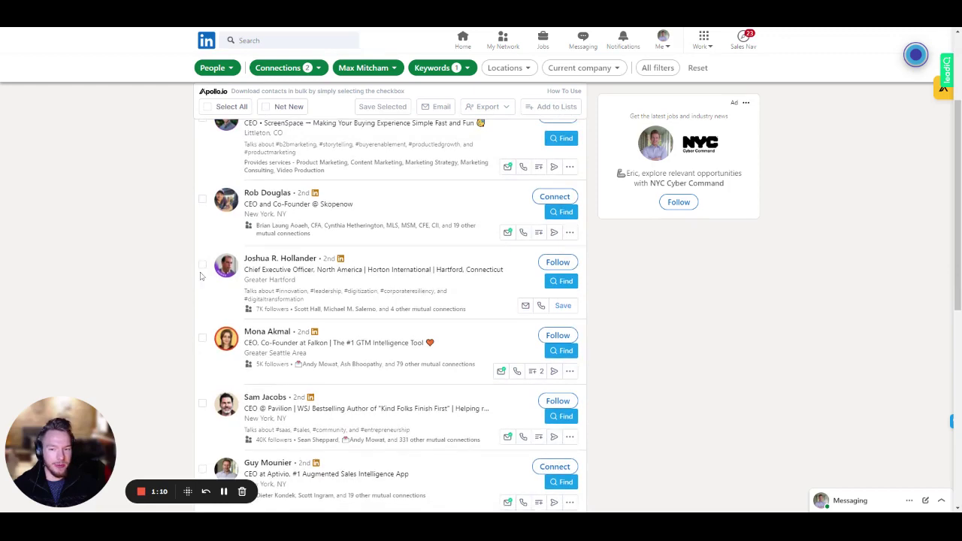
scroll(203, 278, "down", 3)
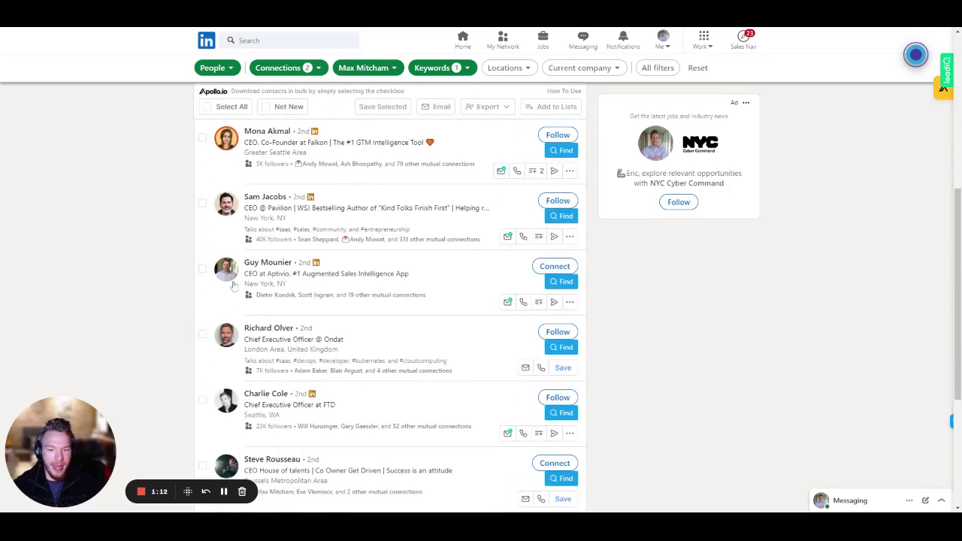
scroll(326, 318, "up", 5)
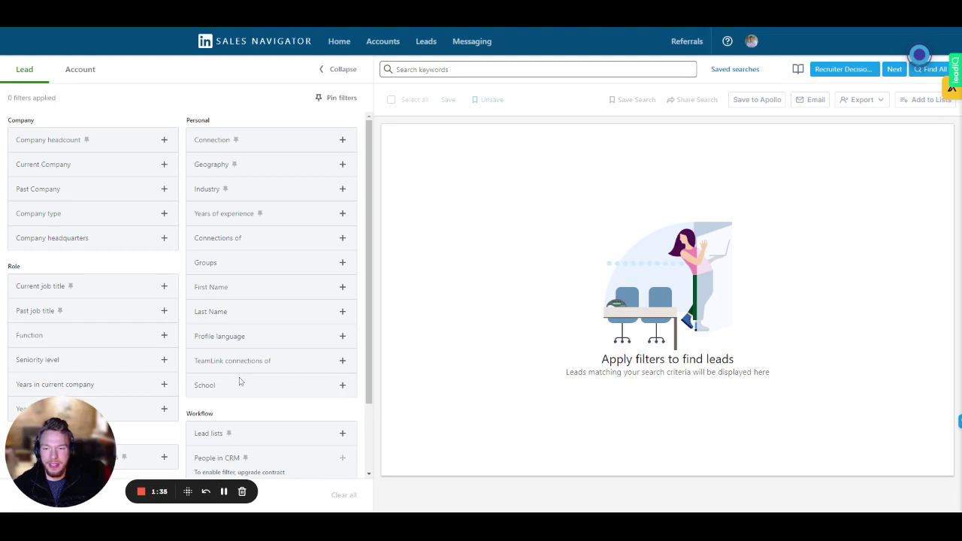
Set the 'Connections of' lead filter to the competitor, picked from the name suggestions.
left_click(216, 241)
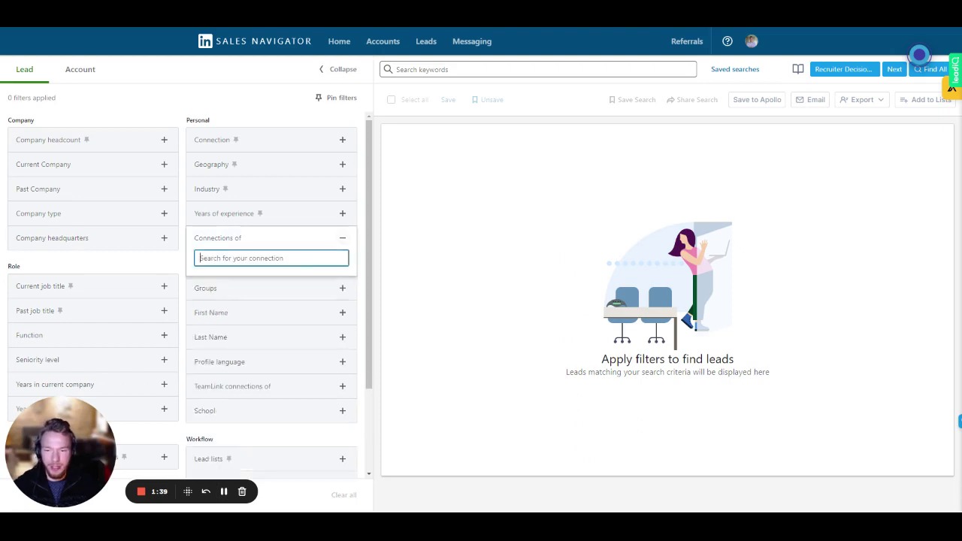
type("Max Mit")
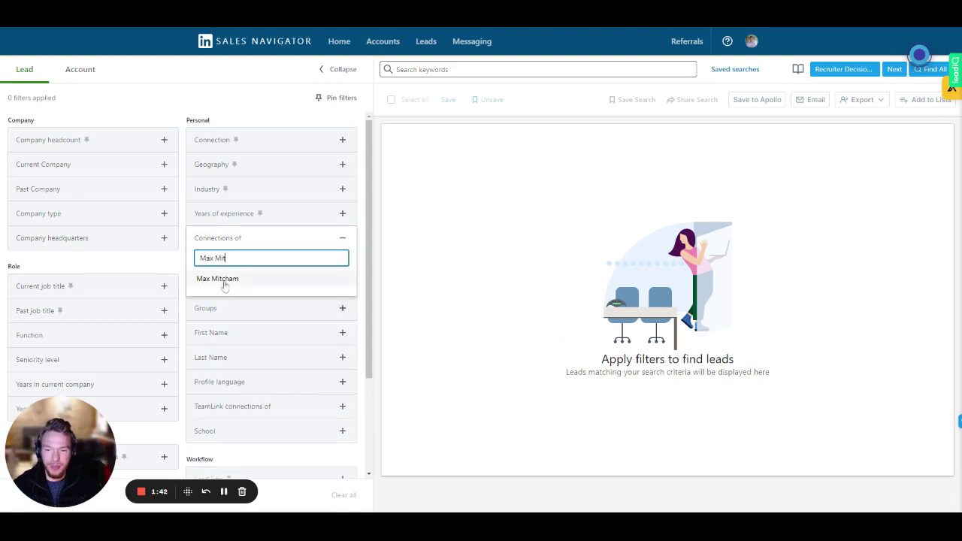
left_click(226, 283)
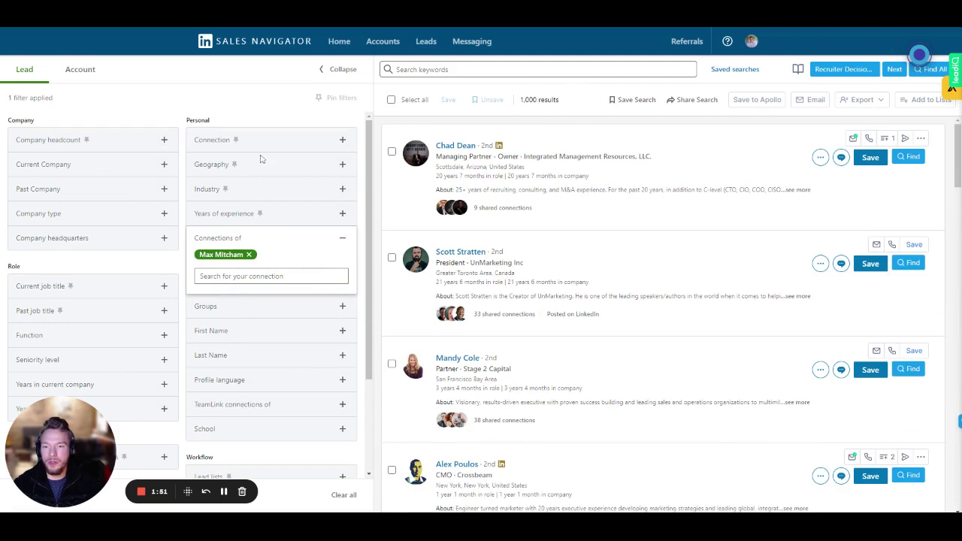
Include United States as the geography and CEO as the current job title.
left_click(214, 168)
type("U")
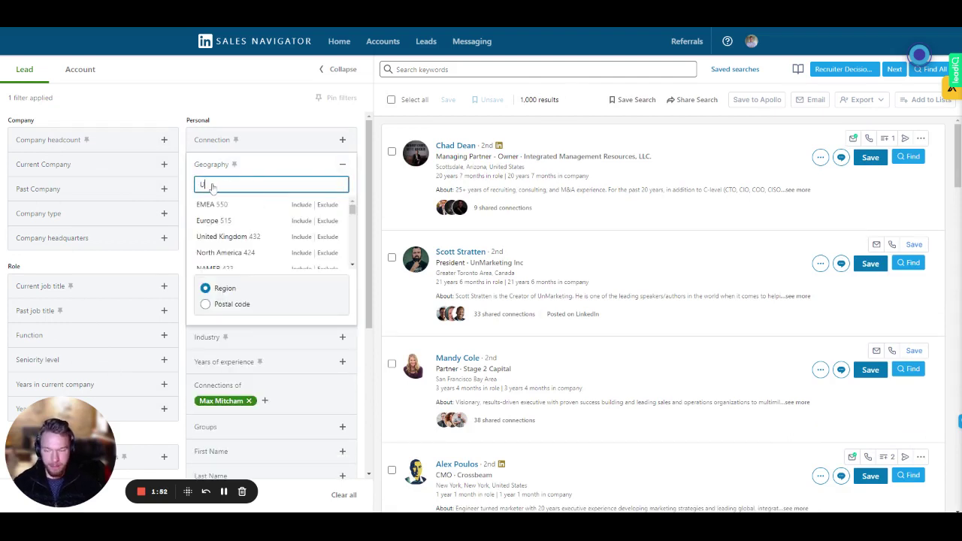
type("nited")
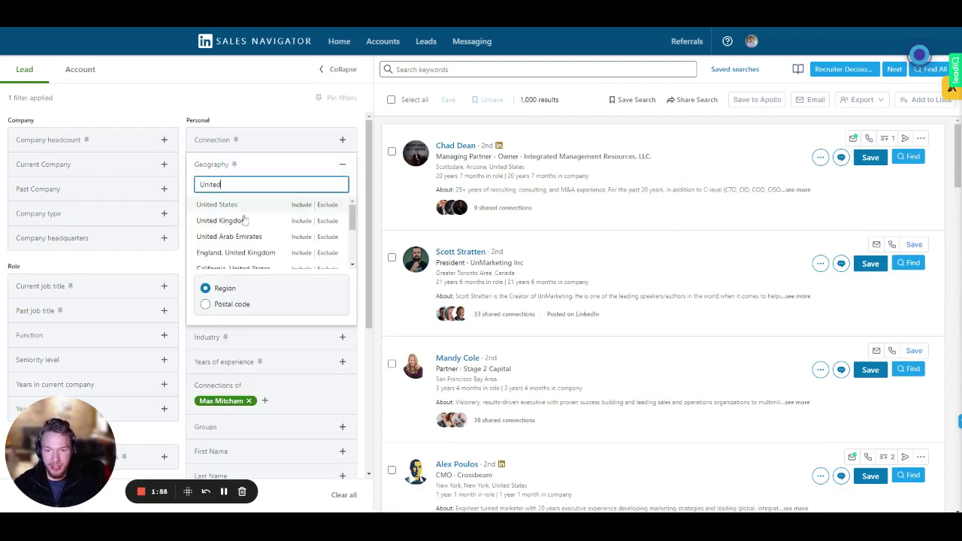
left_click(218, 205)
left_click(42, 289)
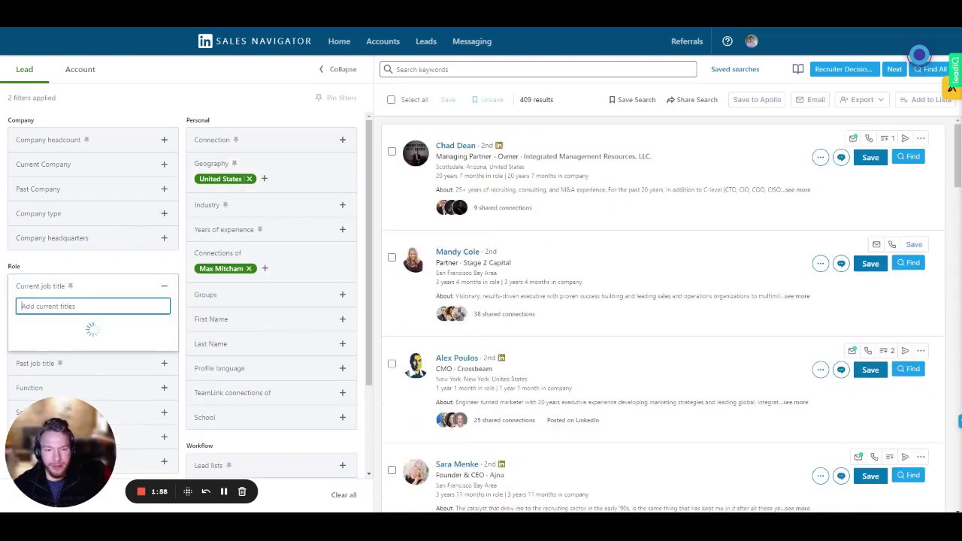
type("CEO")
key("Return")
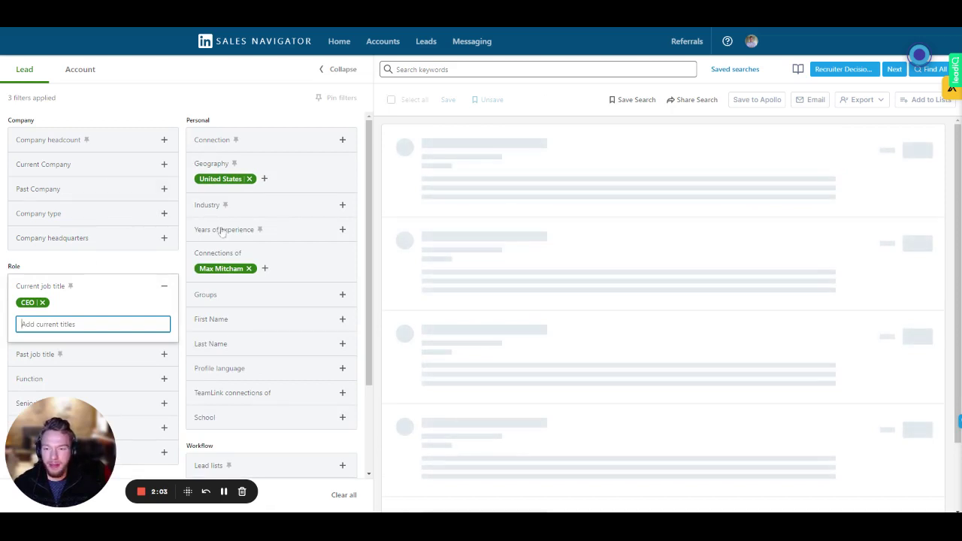
Add Telecommunications as the industry filter, leaving 2 leads.
left_click(207, 206)
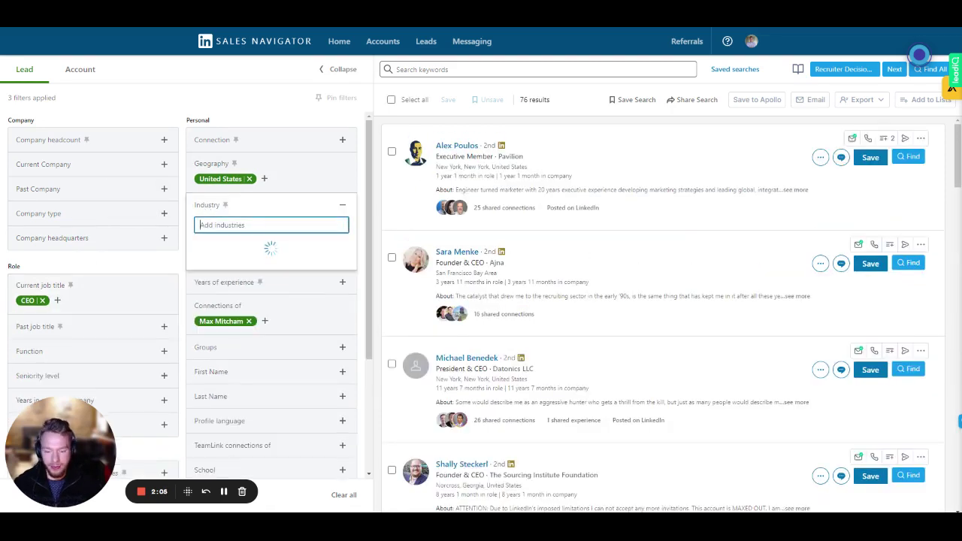
type("Internet")
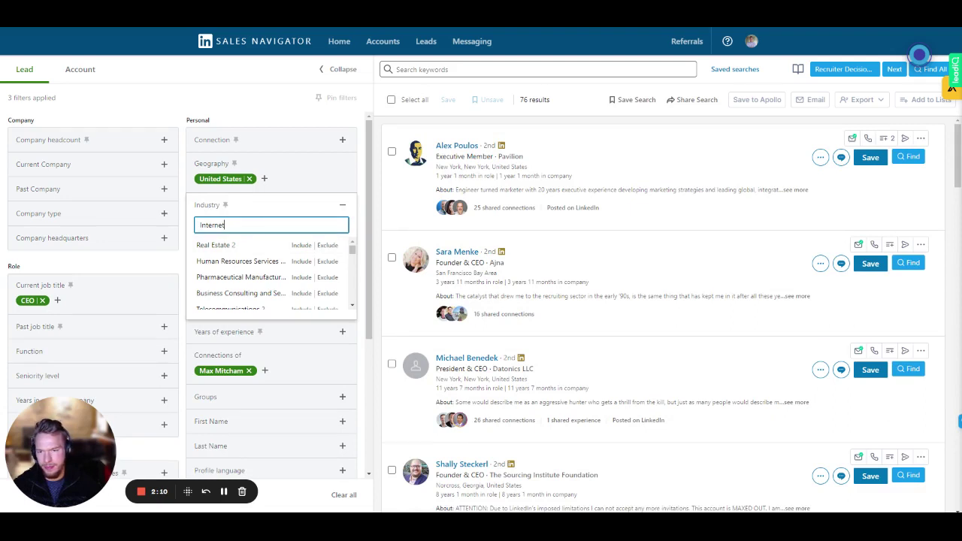
key("ctrl+a")
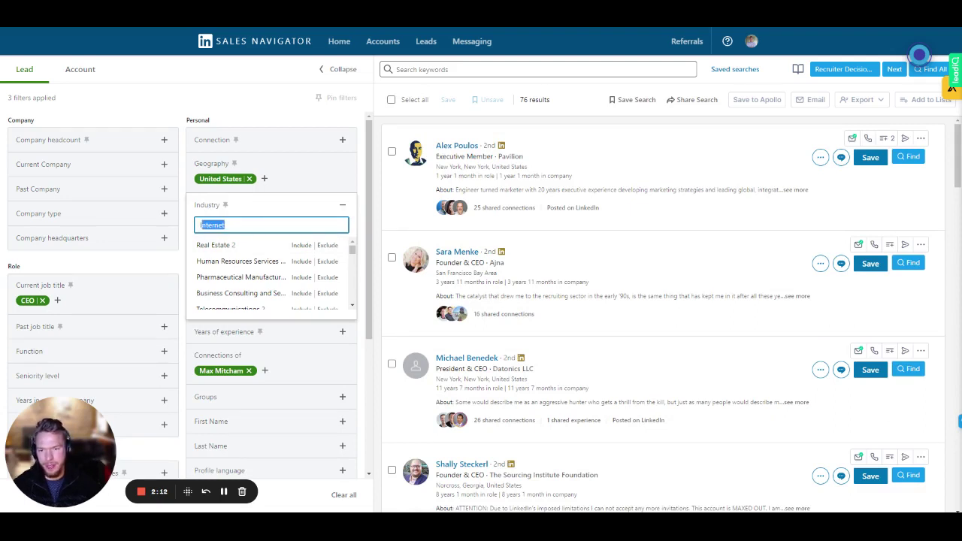
key("BackSpace")
type("computer ")
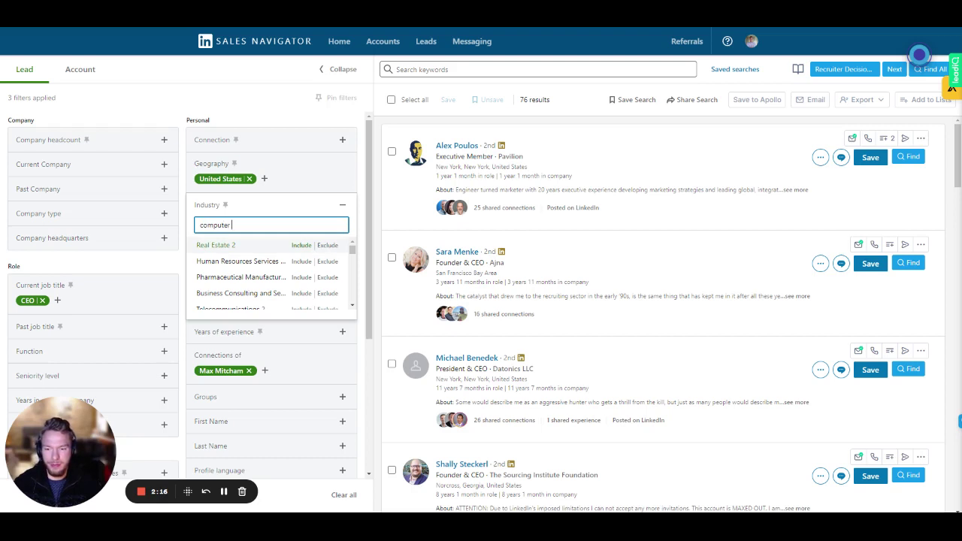
type("software")
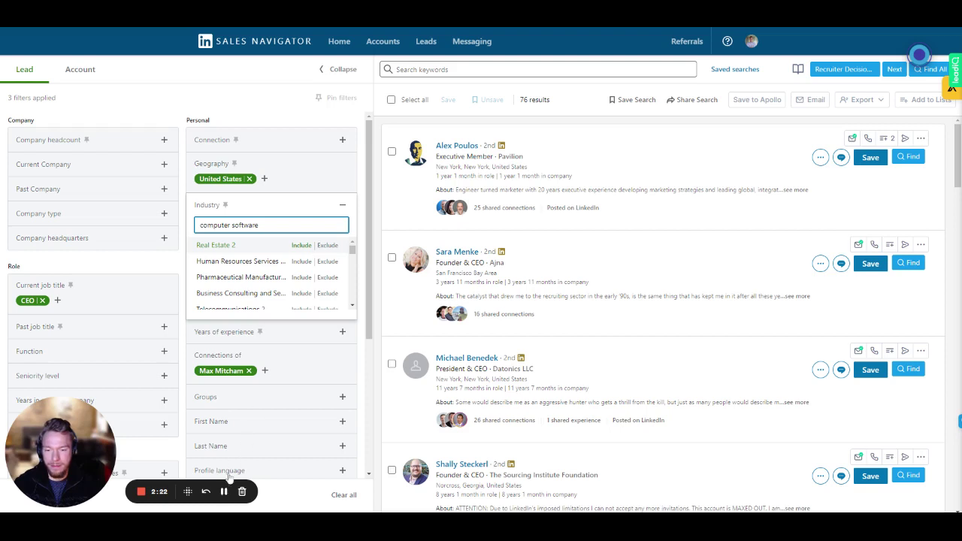
left_click(175, 319)
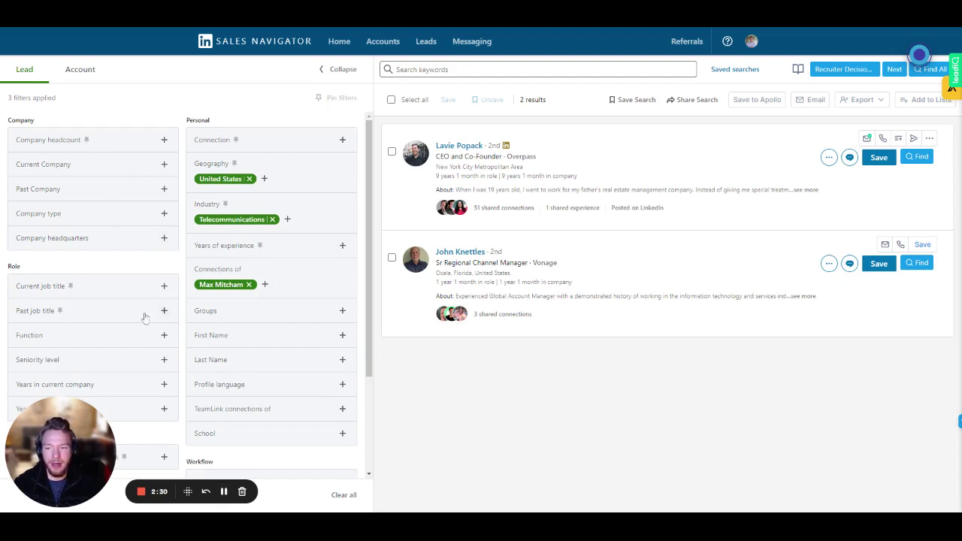
scroll(144, 316, "down", 3)
scroll(143, 316, "up", 3)
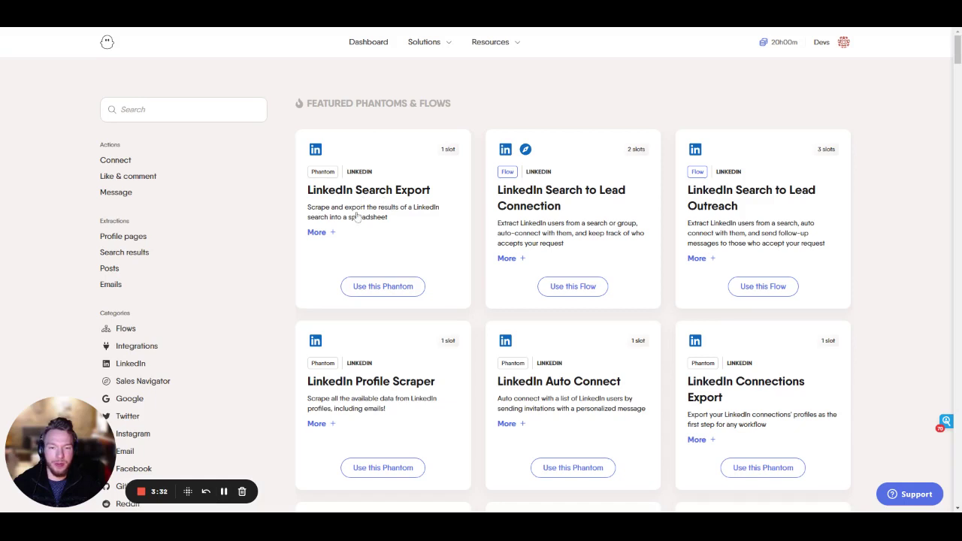
Filter the PhantomBuster catalog to the Sales Navigator category.
left_click(159, 110)
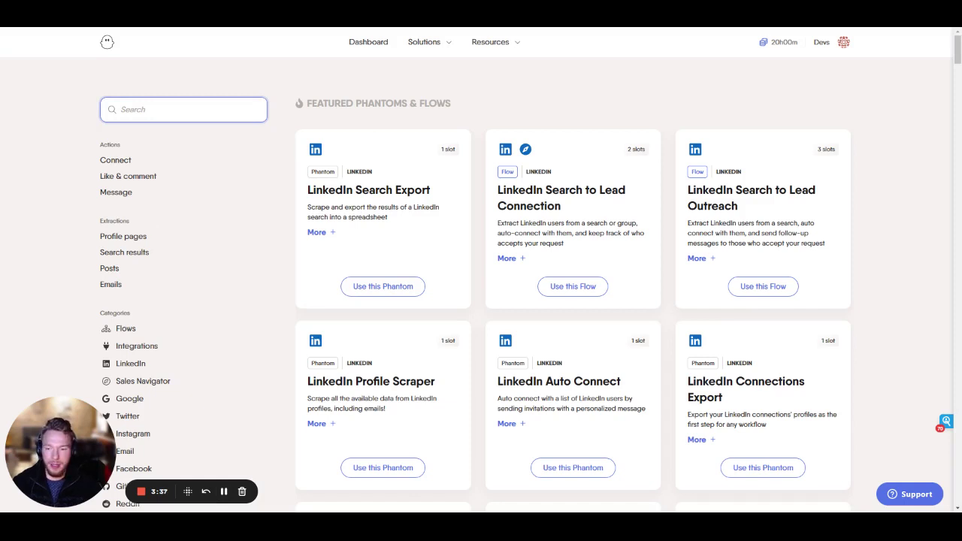
left_click(150, 381)
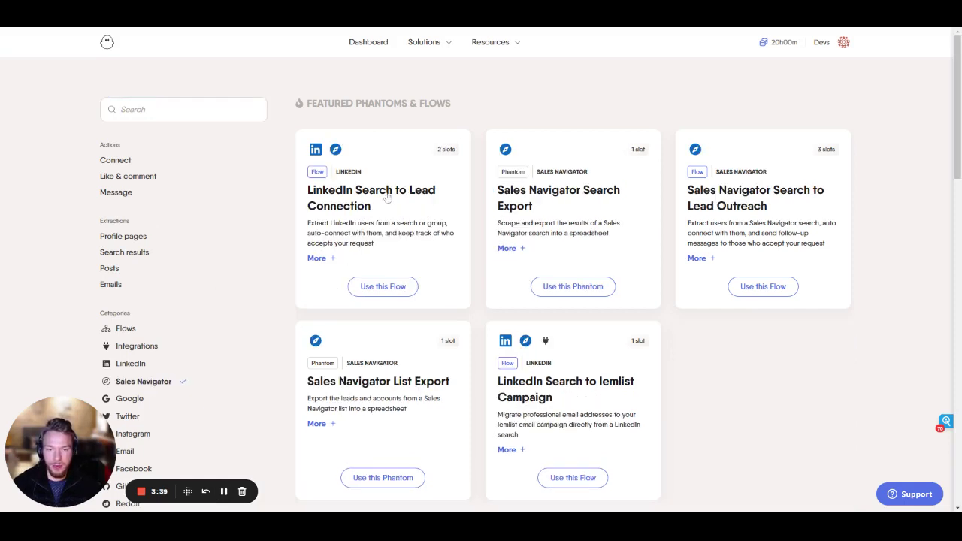